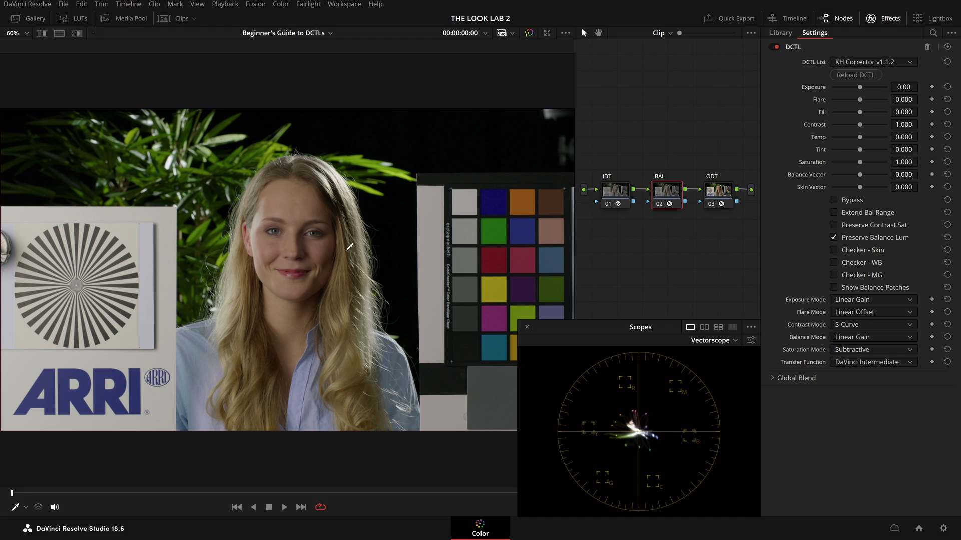
left_click(624, 199)
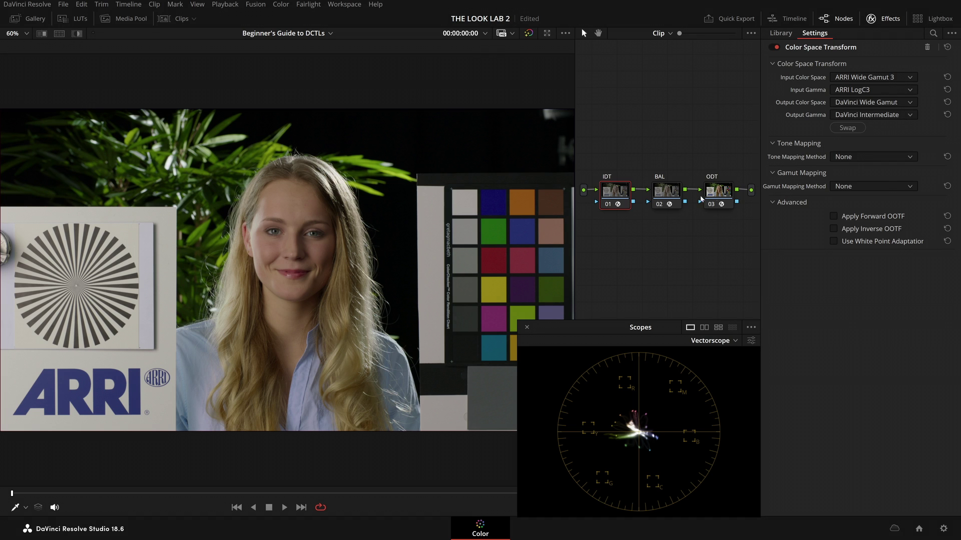
left_click(716, 194)
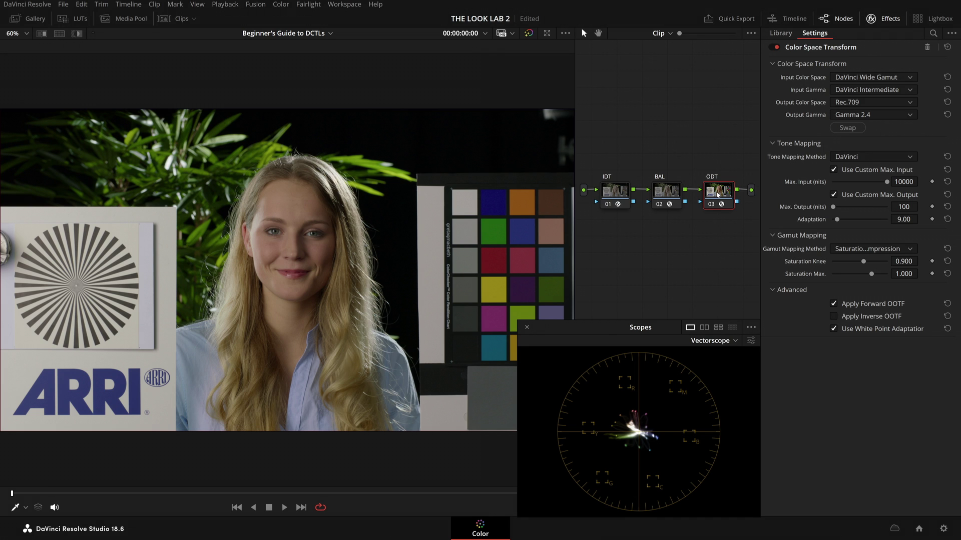
left_click(673, 192)
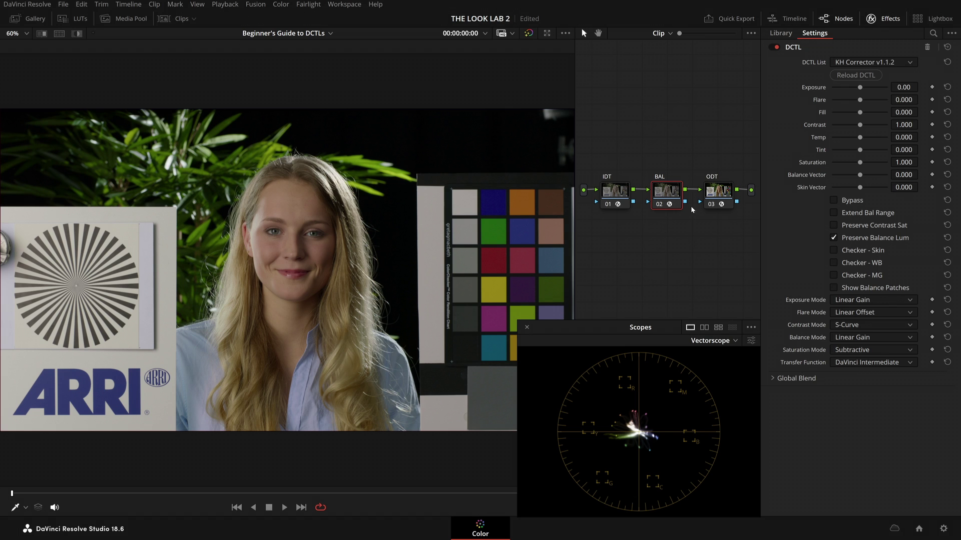
left_click(878, 363)
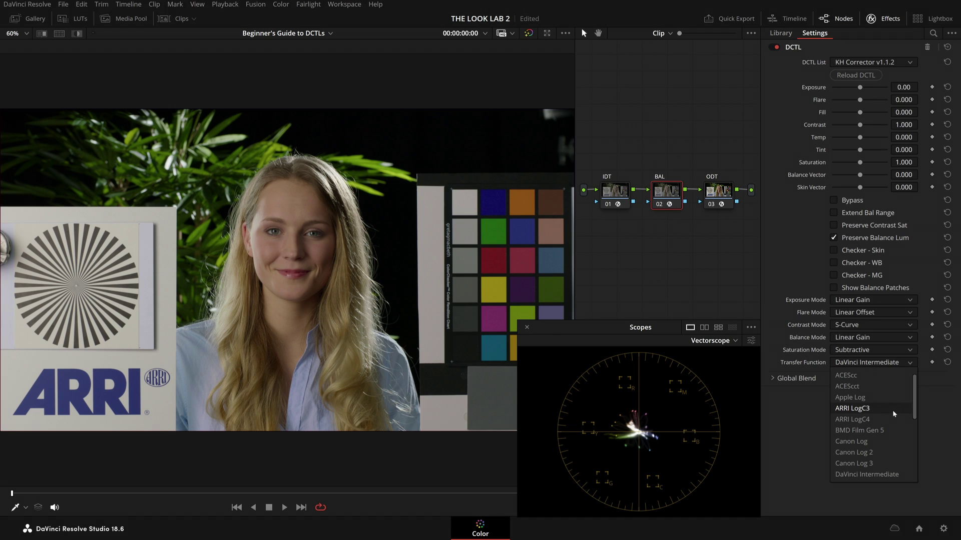
left_click(775, 403)
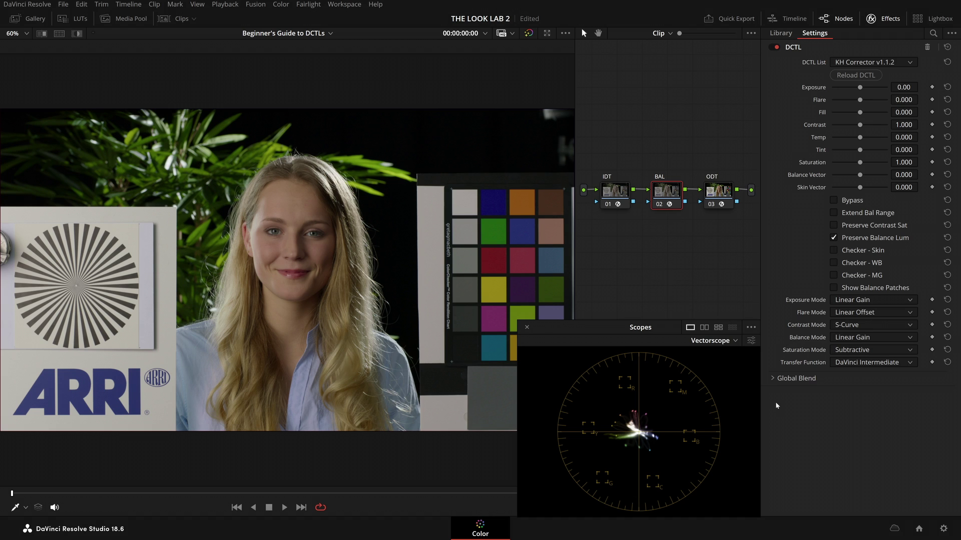
left_click(896, 298)
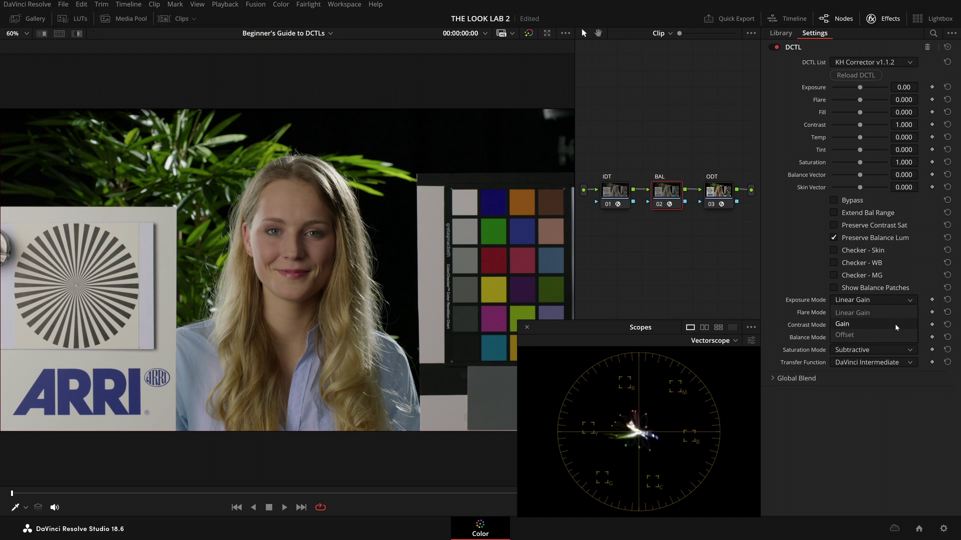
left_click(876, 300)
left_click(877, 314)
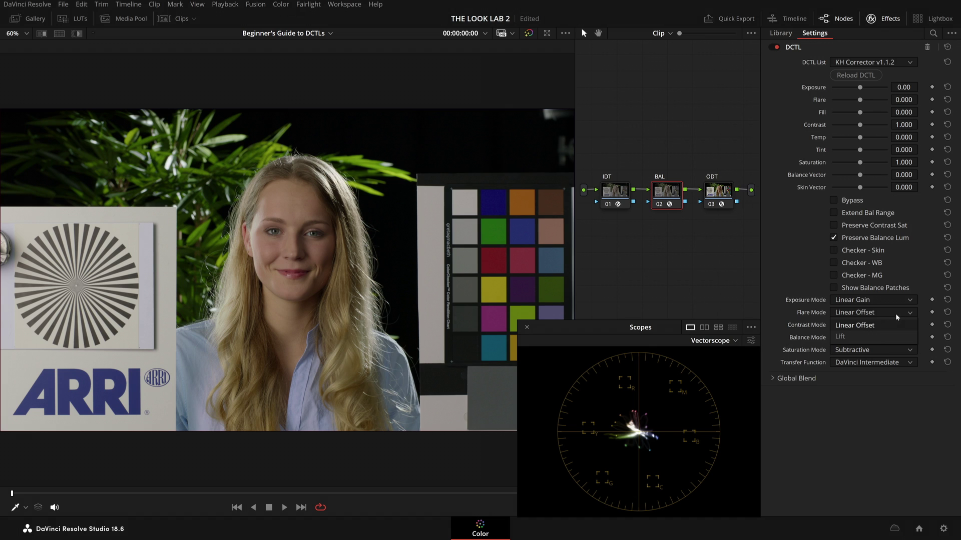
left_click(876, 326)
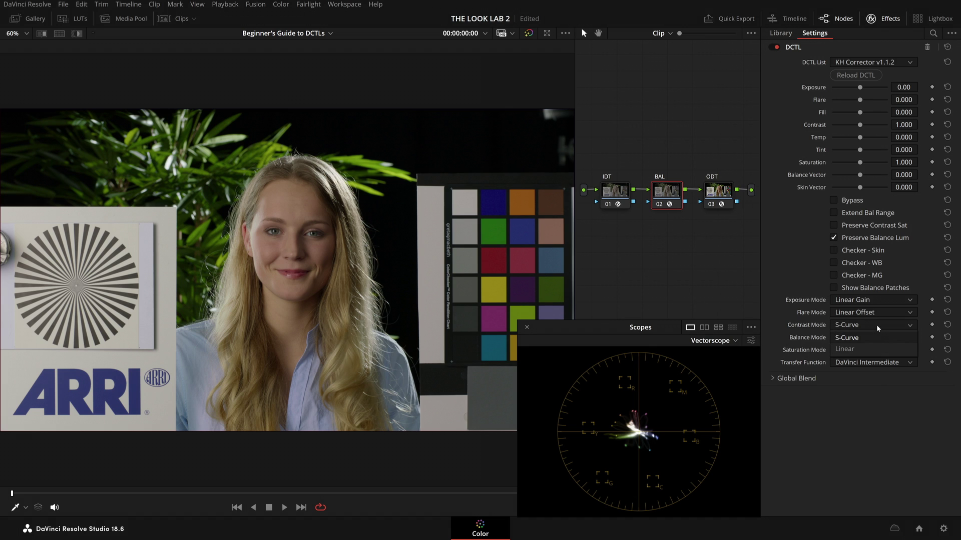
left_click(877, 338)
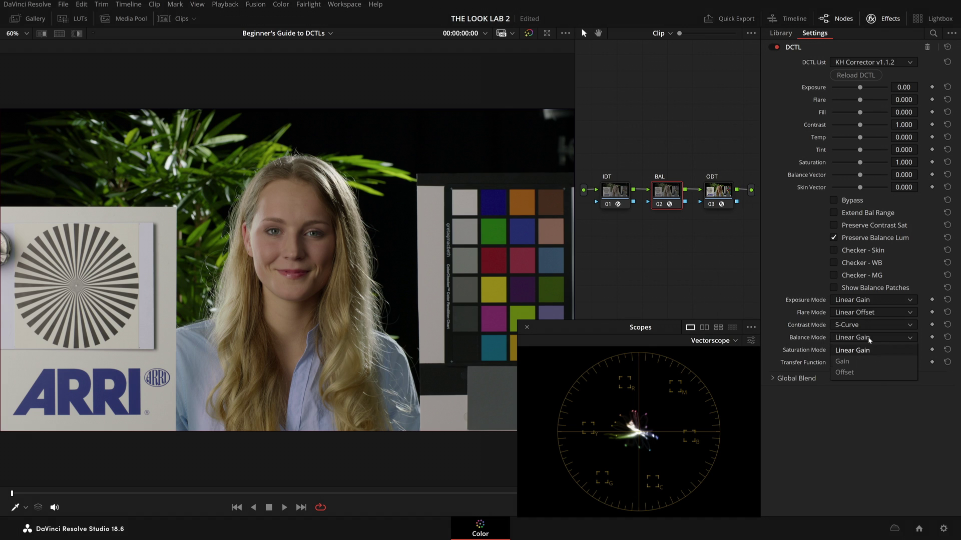
left_click(879, 338)
left_click(883, 350)
left_click(879, 350)
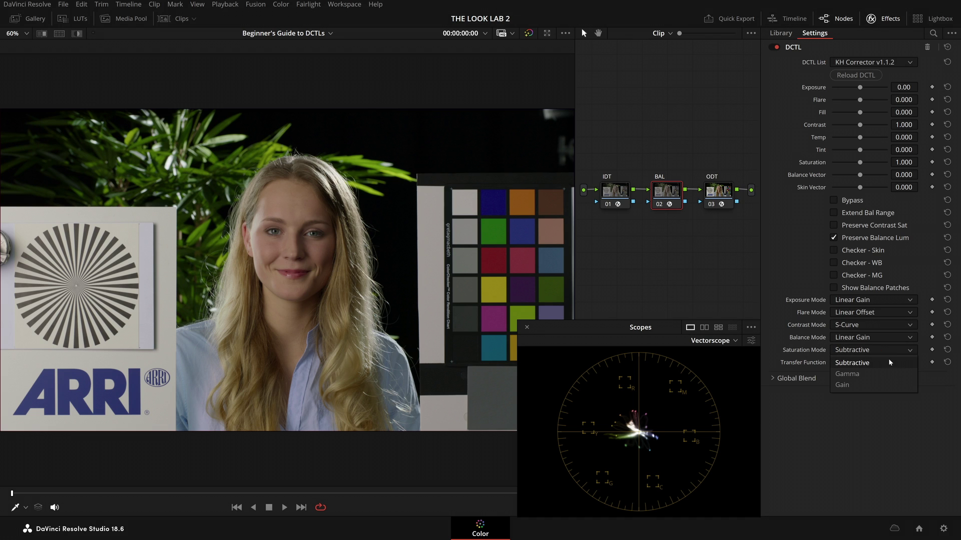
left_click(879, 392)
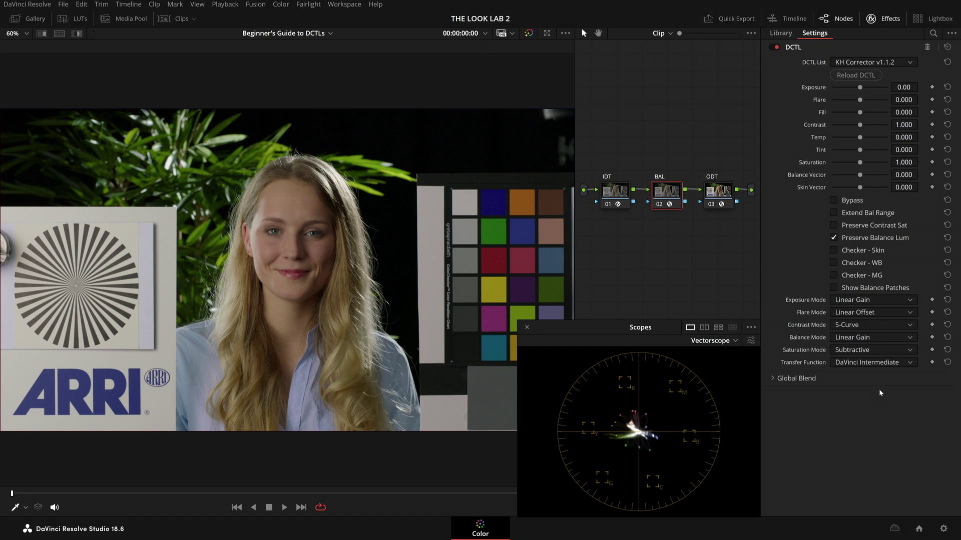
left_click(908, 365)
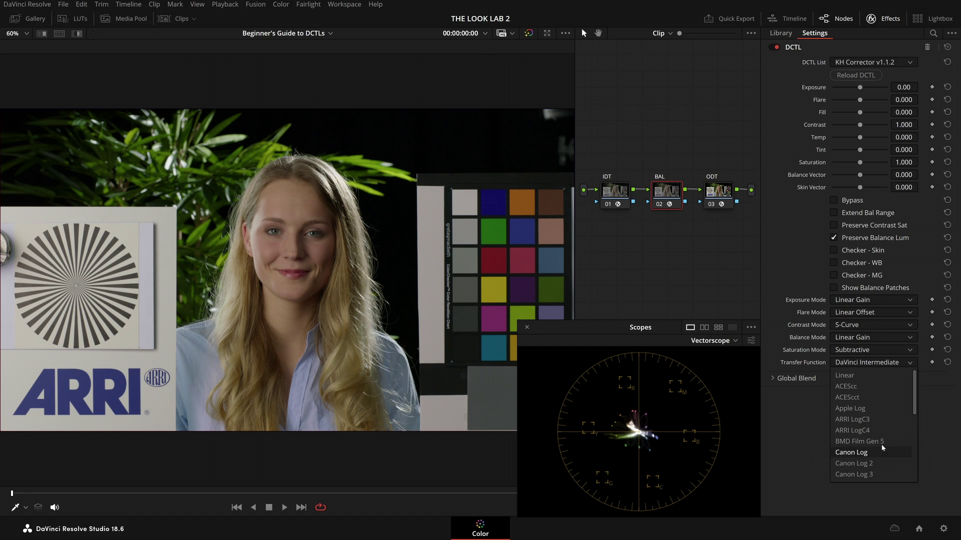
left_click(805, 422)
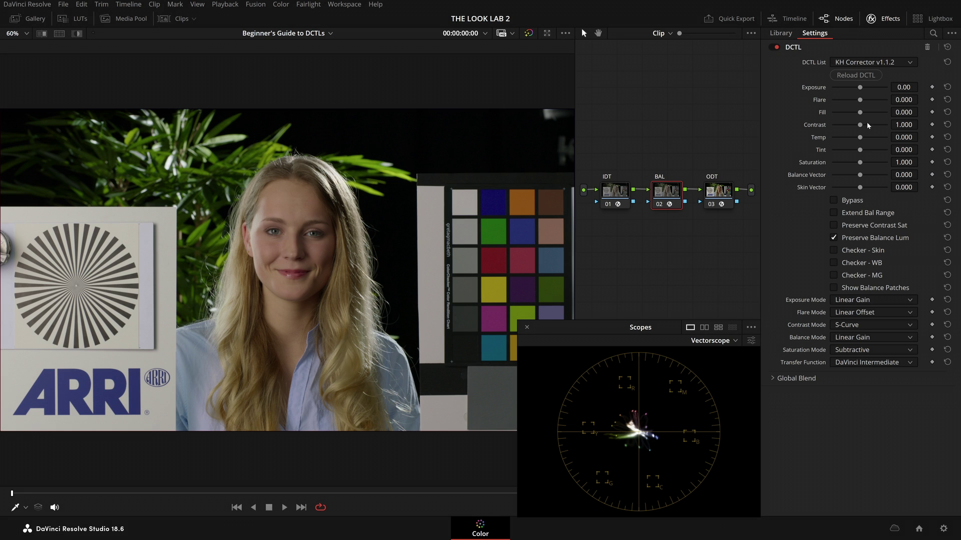
Step: Try contrast at about 1.426 with saturation preservation on and off, then reset it to 1.000
left_click_drag(860, 125, 883, 125)
left_click(833, 225)
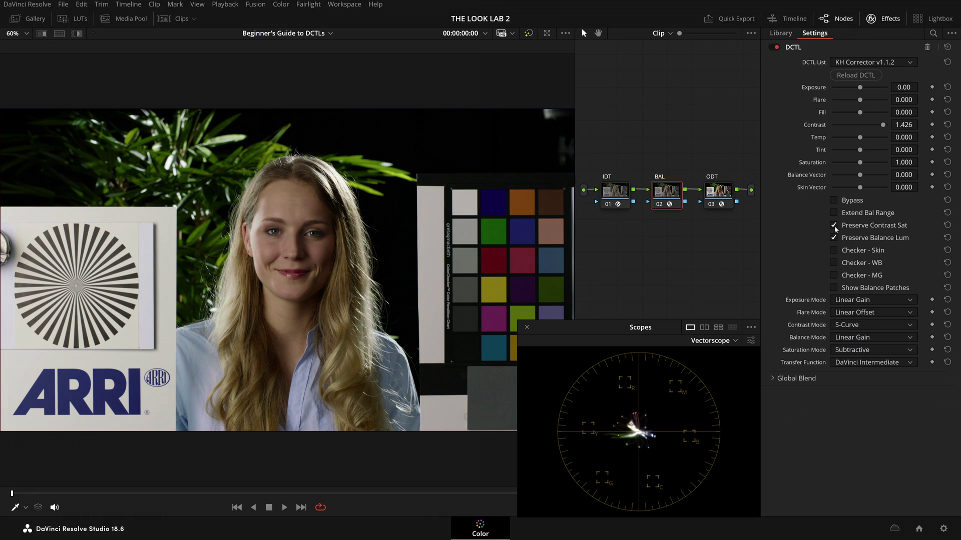
left_click(833, 225)
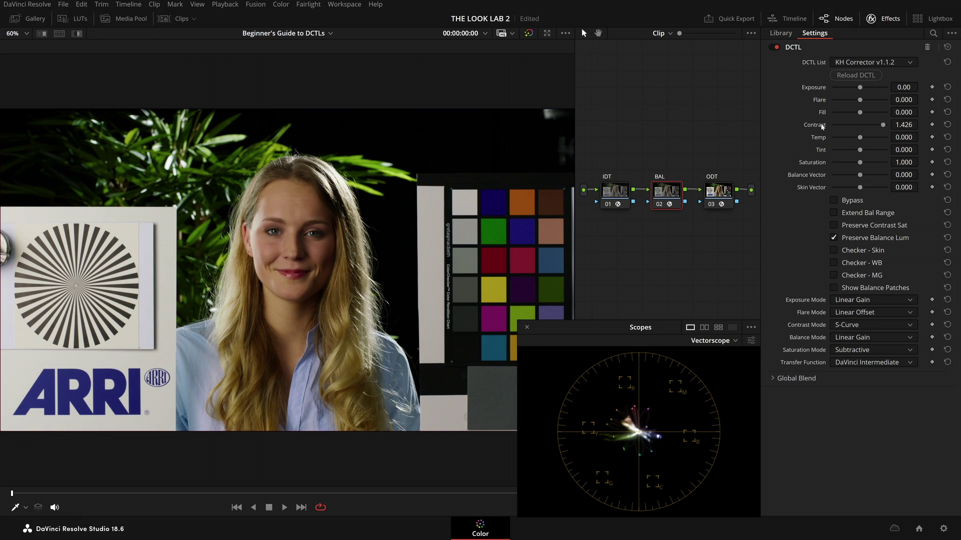
double_click(821, 126)
Step: Test Temp at about 0.505 and Balance Vector at -0.615, then reload the DCTL to zero them
left_click_drag(860, 137, 877, 140)
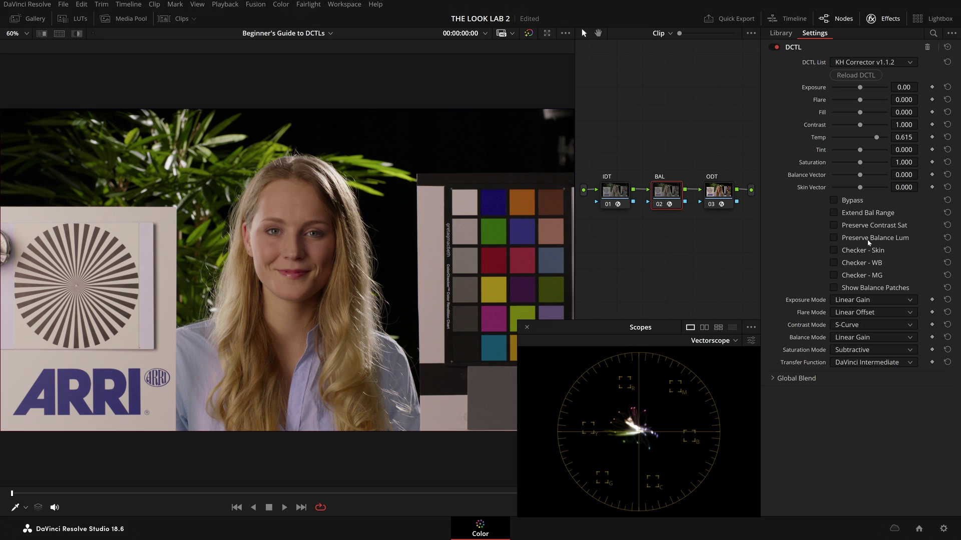
double_click(819, 138)
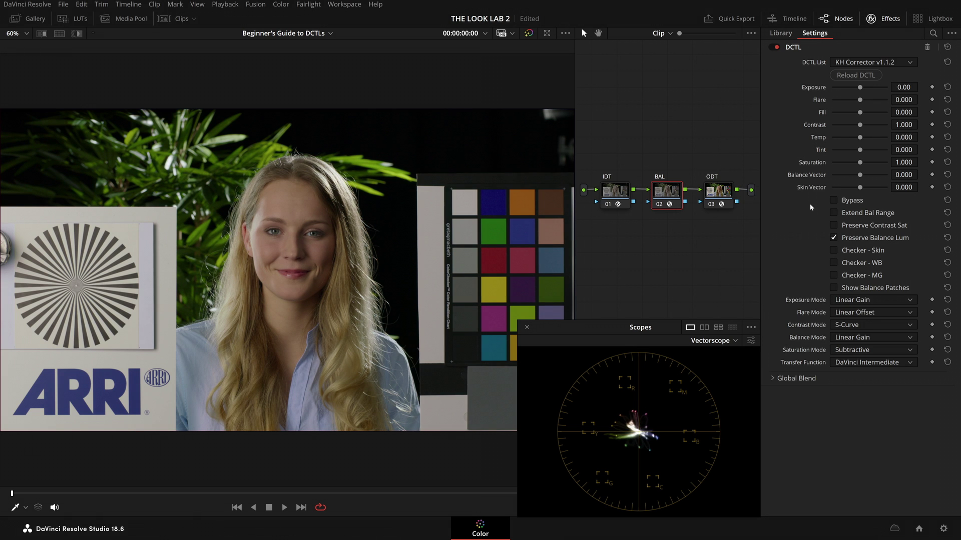
left_click_drag(861, 137, 877, 138)
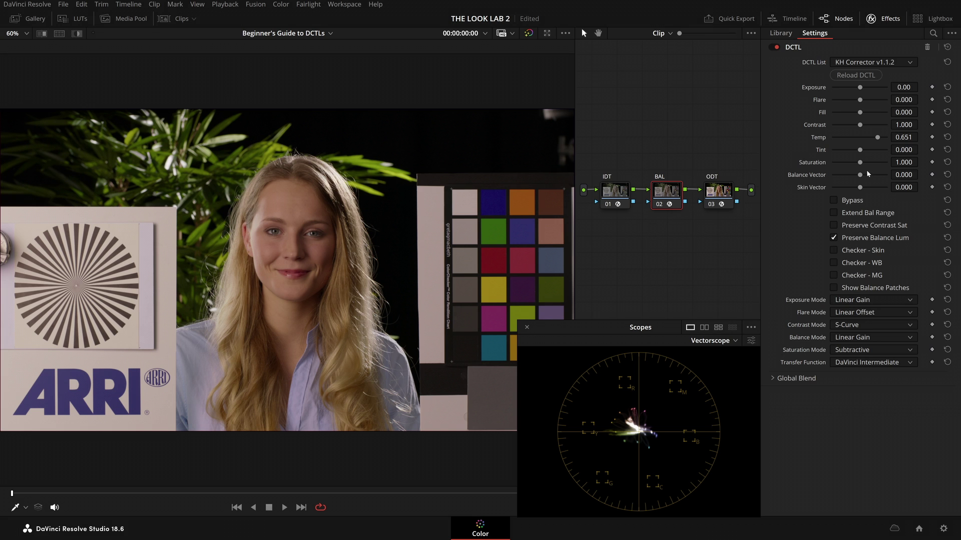
mouse_move(860, 175)
left_mouse_down()
mouse_move(845, 176)
mouse_move(893, 176)
mouse_move(840, 175)
mouse_move(869, 176)
mouse_move(859, 175)
left_mouse_up()
left_click(865, 78)
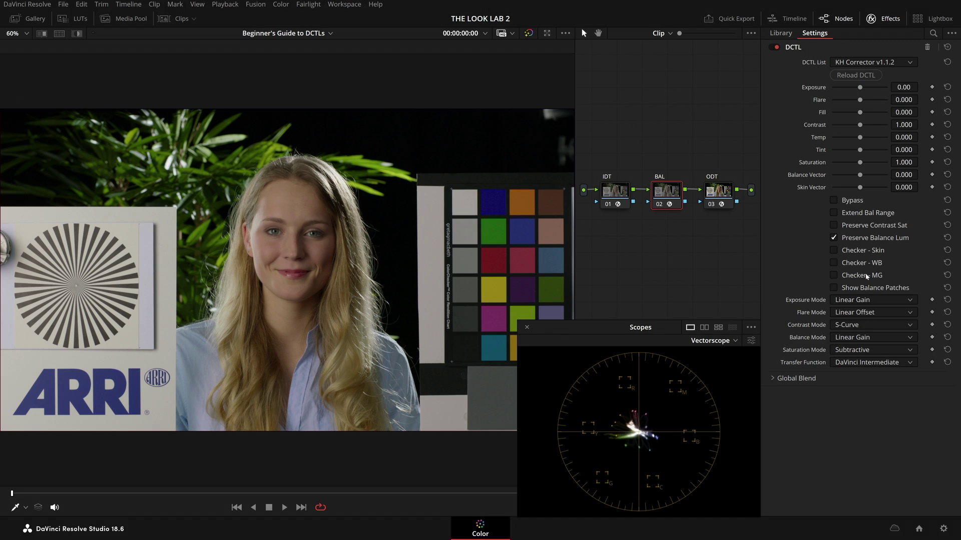
Step: Raise KH Corrector Exposure to about 0.77 against the mid-grey Checker - MG overlay, then turn it off
left_click(854, 278)
left_click_drag(859, 87, 866, 88)
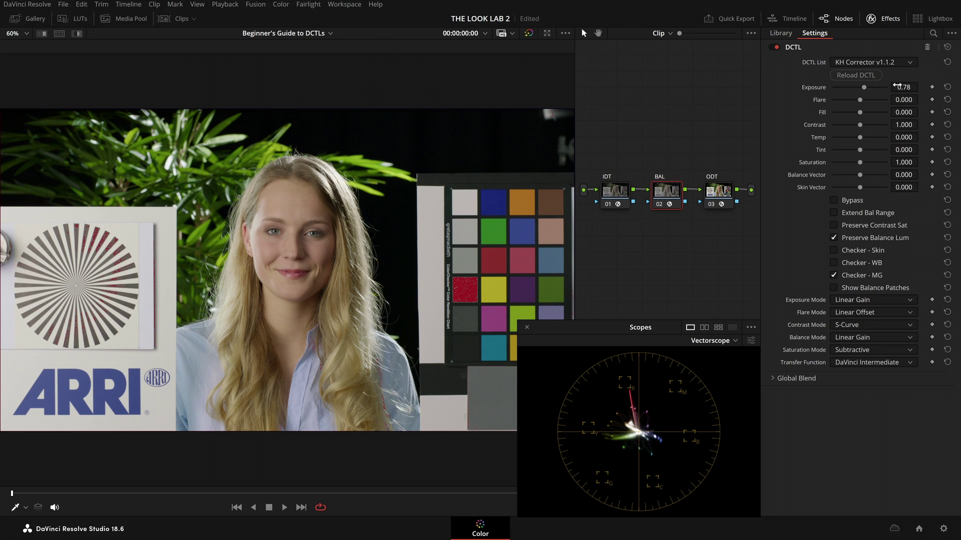
left_click_drag(866, 88, 862, 88)
left_click(872, 279)
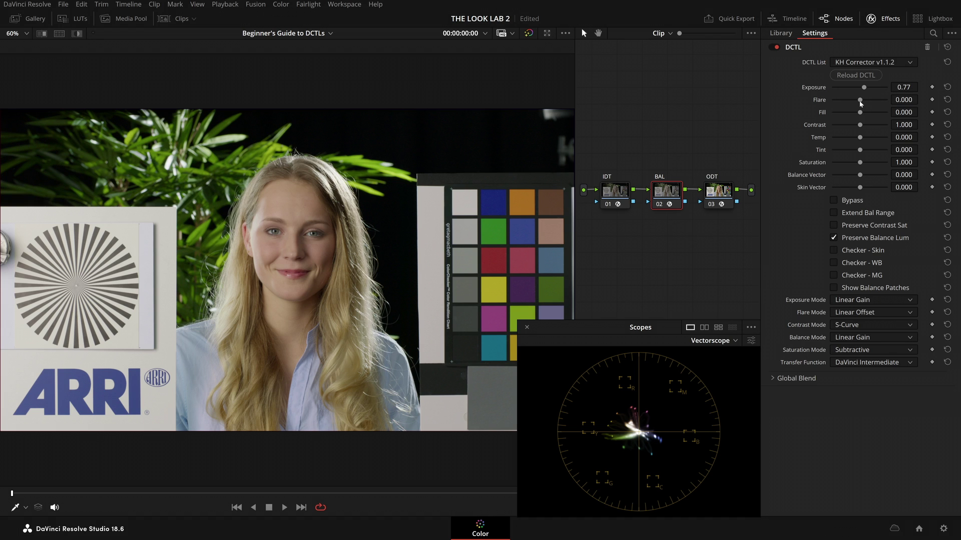
Step: Test and reset Flare to zero, set Fill to 0.056, and reset Contrast to 1.000
left_click_drag(860, 101, 869, 100)
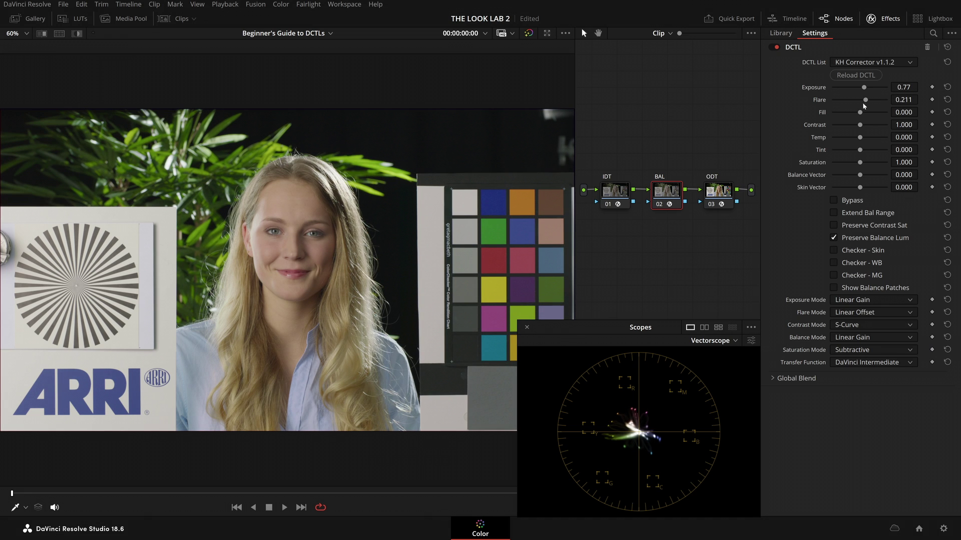
double_click(821, 99)
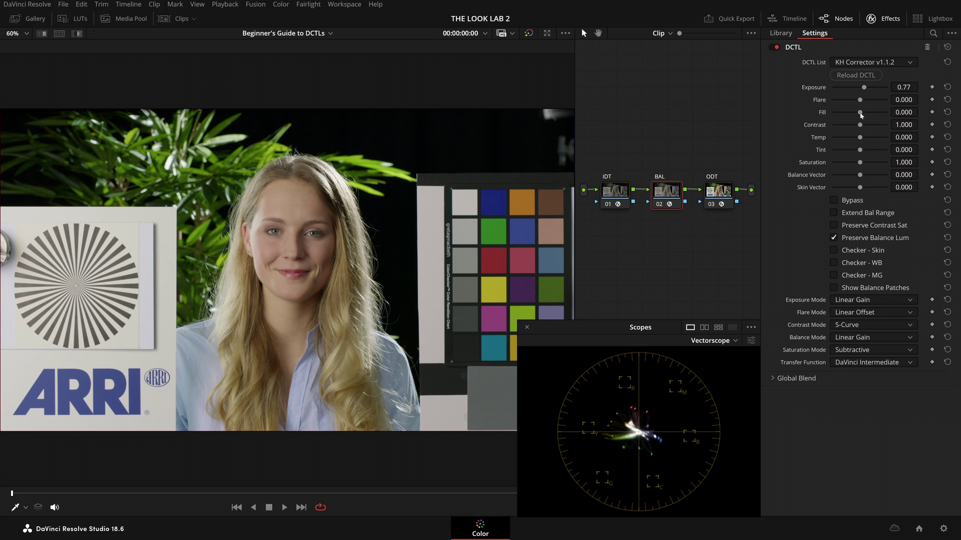
mouse_move(860, 114)
left_mouse_down()
mouse_move(831, 121)
mouse_move(862, 126)
mouse_move(821, 129)
mouse_move(858, 129)
left_mouse_up()
double_click(823, 126)
left_click(874, 300)
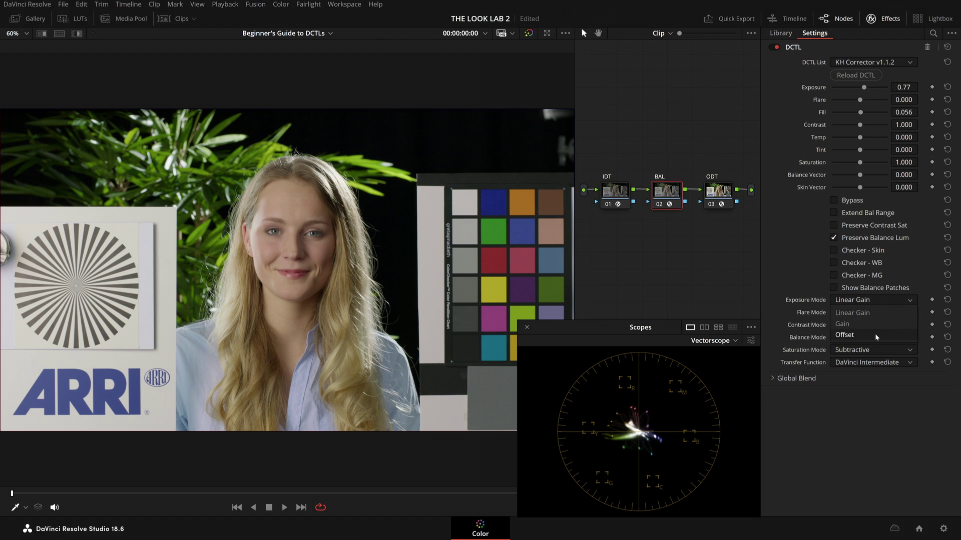
left_click(807, 278)
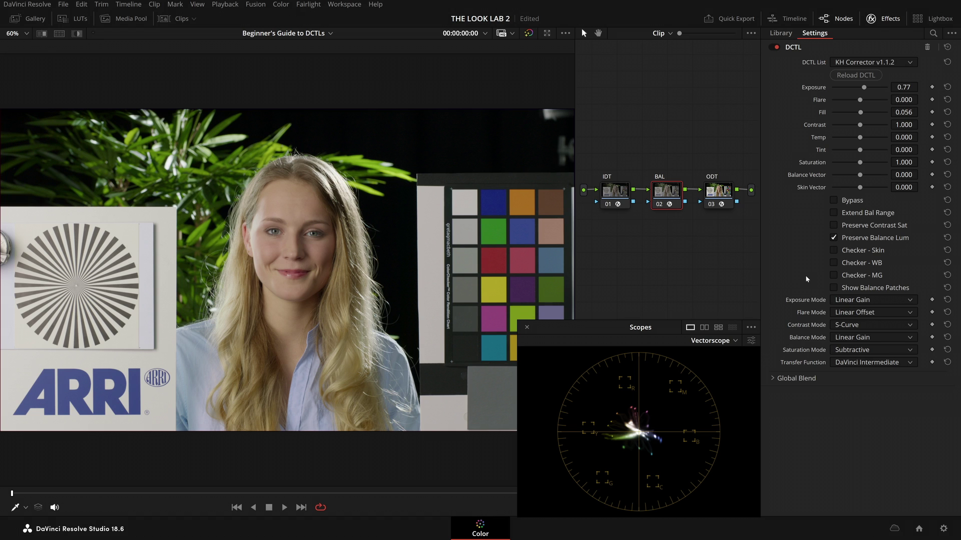
Step: Save the project and set Temp -0.156 and Tint 0.156 using the Checker - WB overlay
left_click(832, 263)
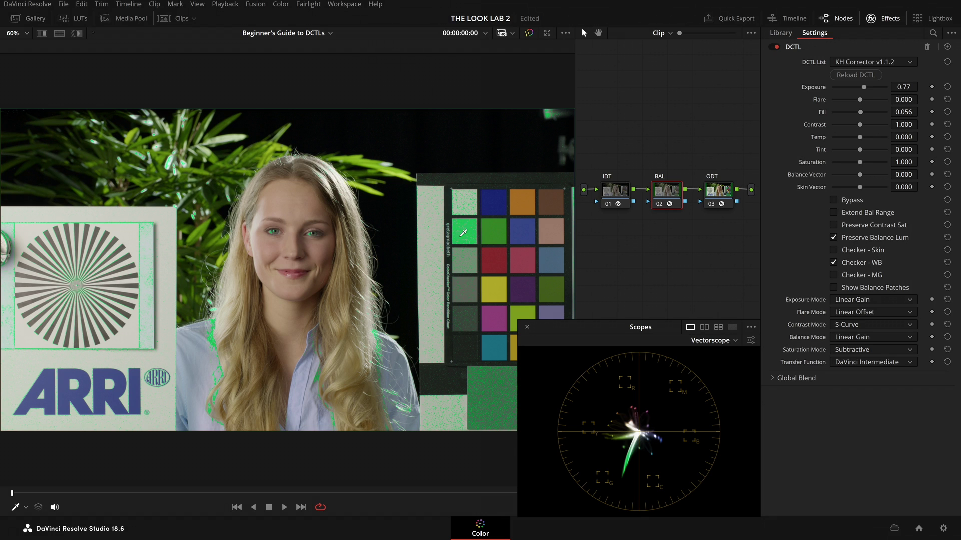
key("ctrl+s")
left_click_drag(860, 138, 864, 152)
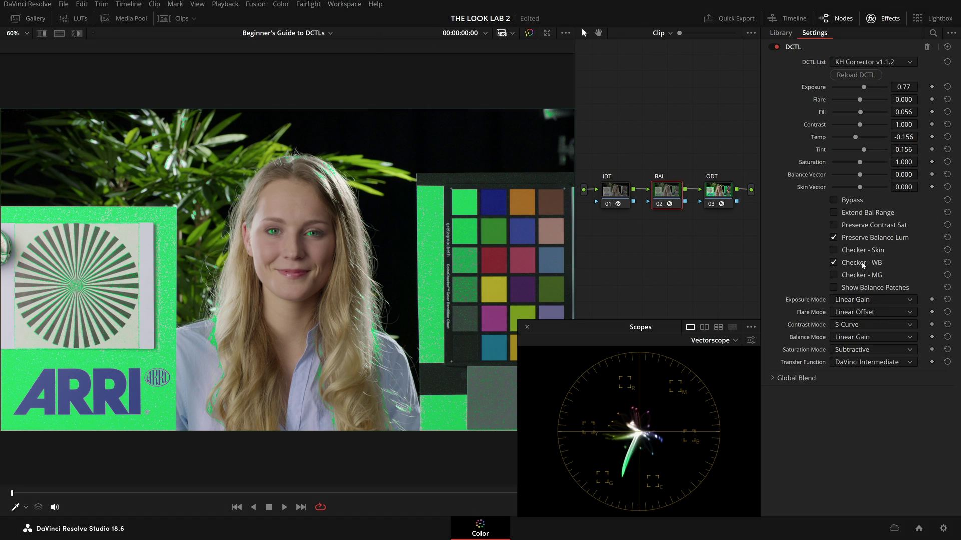
left_click(834, 263)
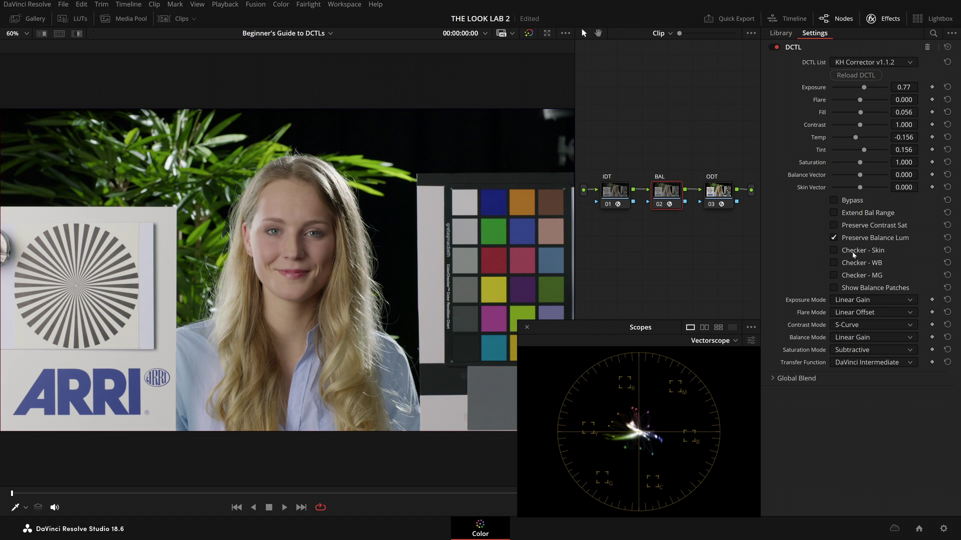
Step: Set Skin Vector to 0.046 while viewing the Checker - Skin overlay, then turn it off
left_click(852, 252)
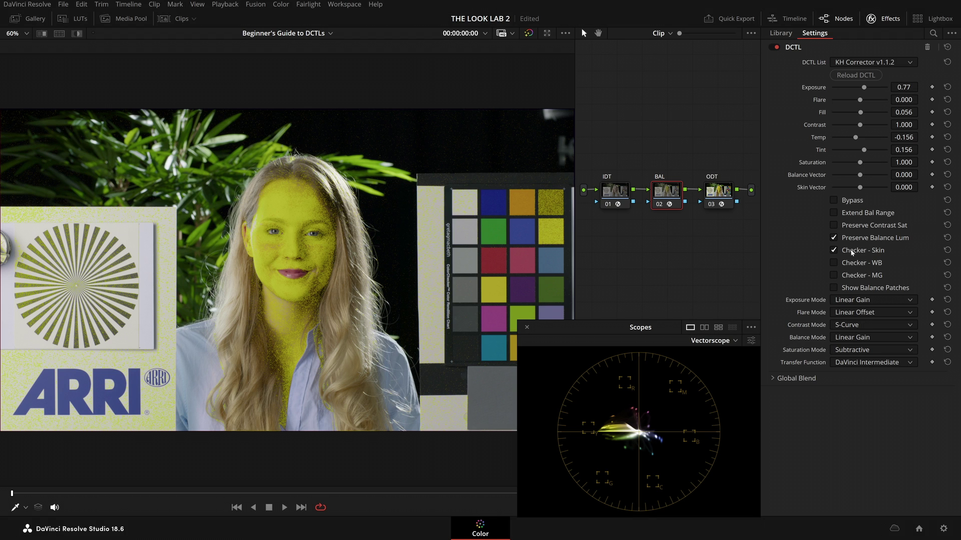
left_click_drag(860, 191, 861, 191)
left_click(878, 252)
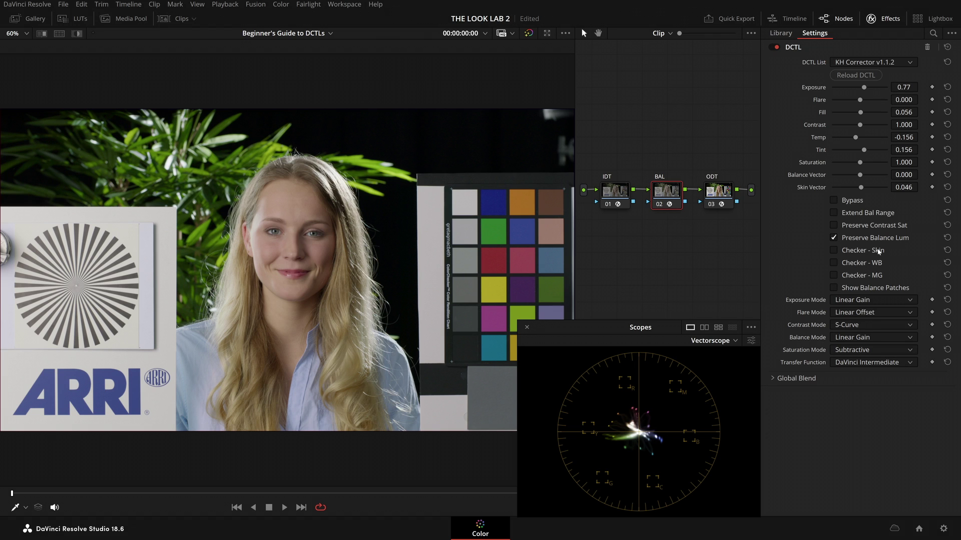
Step: Raise KH Corrector Saturation to 1.193
left_click_drag(863, 161, 865, 164)
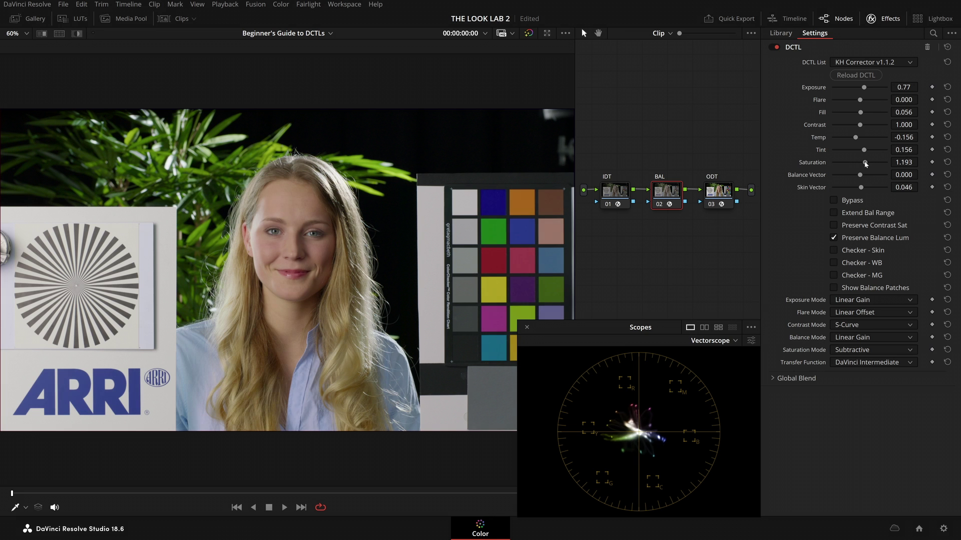